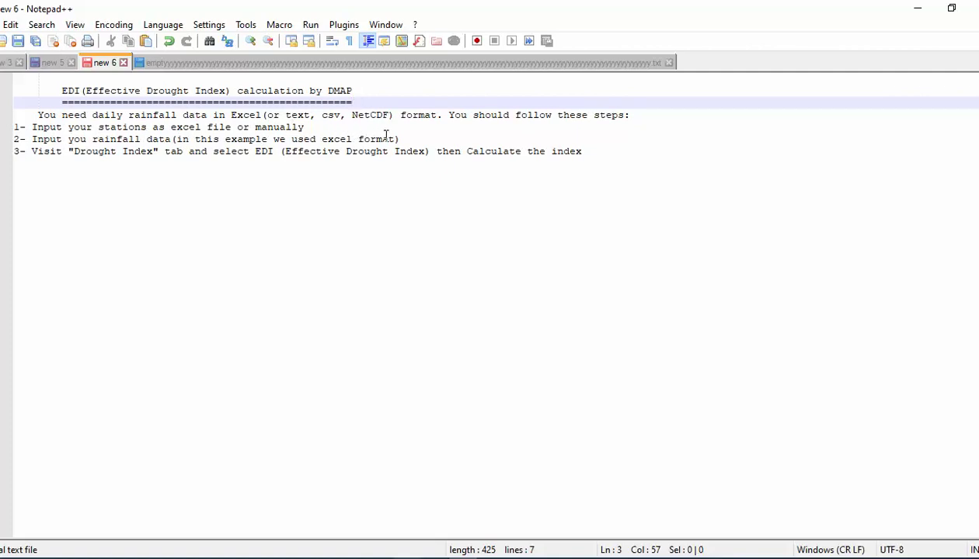
Switch to DMAP and open Khorasan-1989-2019.xlsx as the station list file, choosing the Stations List sheet.
{"action": "left_click", "coordinate": [513, 553]}
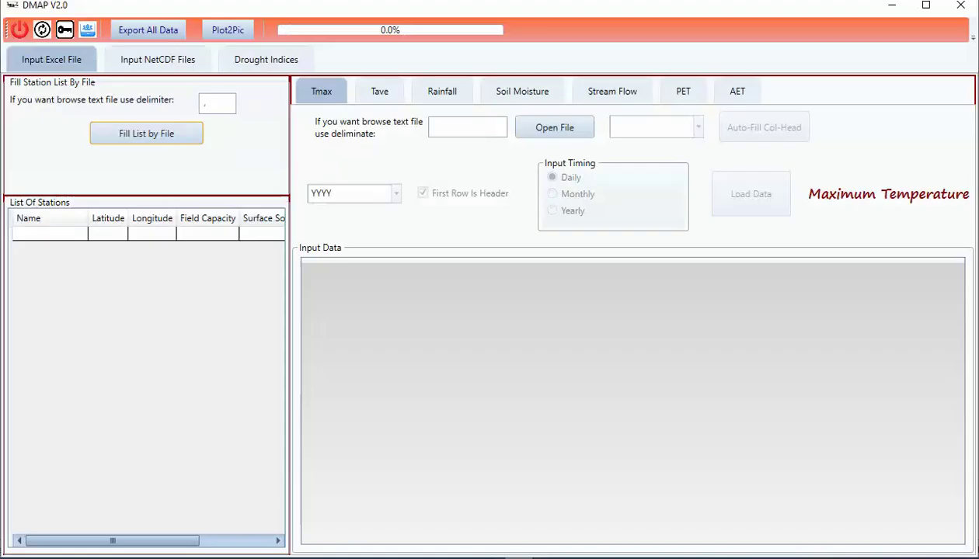
{"action": "left_click", "coordinate": [149, 140]}
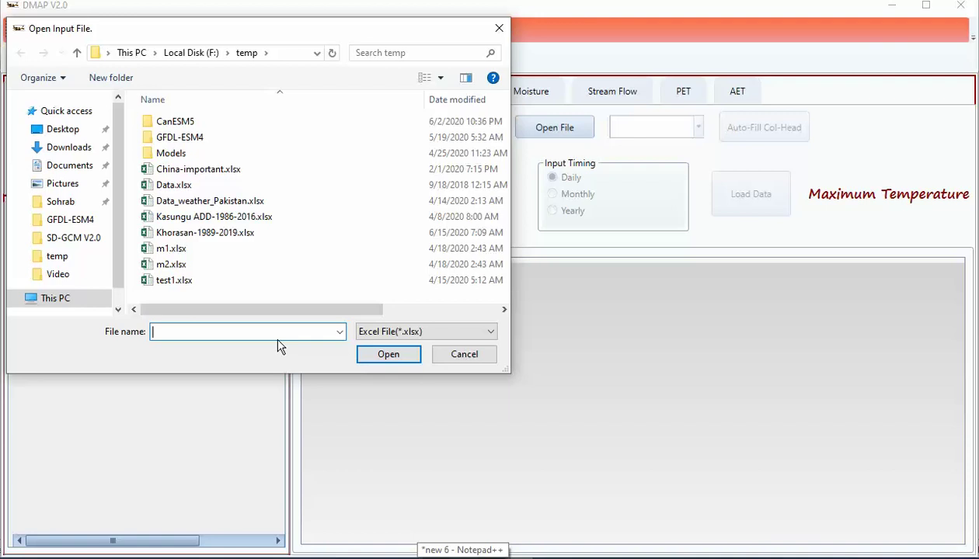
{"action": "double_click", "coordinate": [224, 233]}
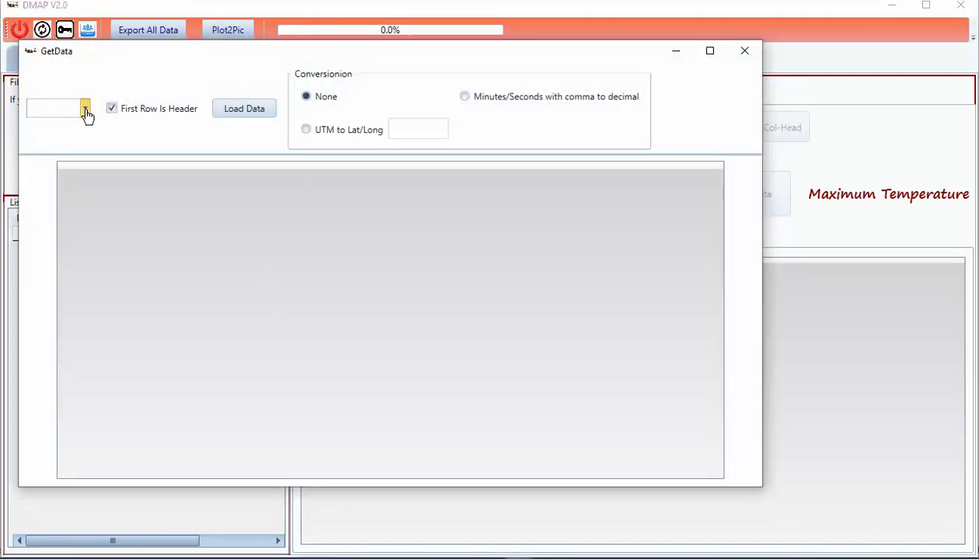
{"action": "left_click", "coordinate": [85, 113]}
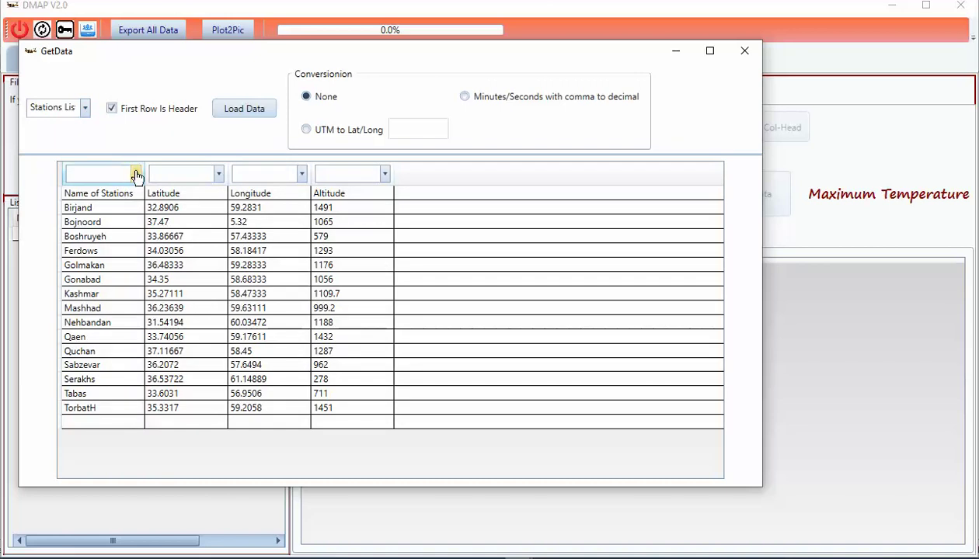
Assign the first three columns to Name of Station, Latitude and Longitude, and load them into the station list.
{"action": "left_click", "coordinate": [136, 174]}
{"action": "left_click", "coordinate": [121, 208]}
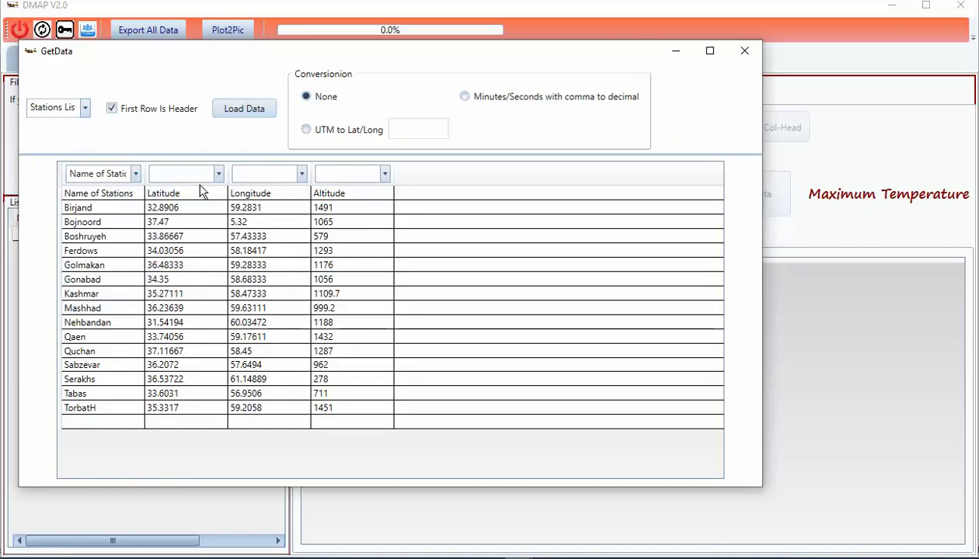
{"action": "left_click", "coordinate": [219, 174]}
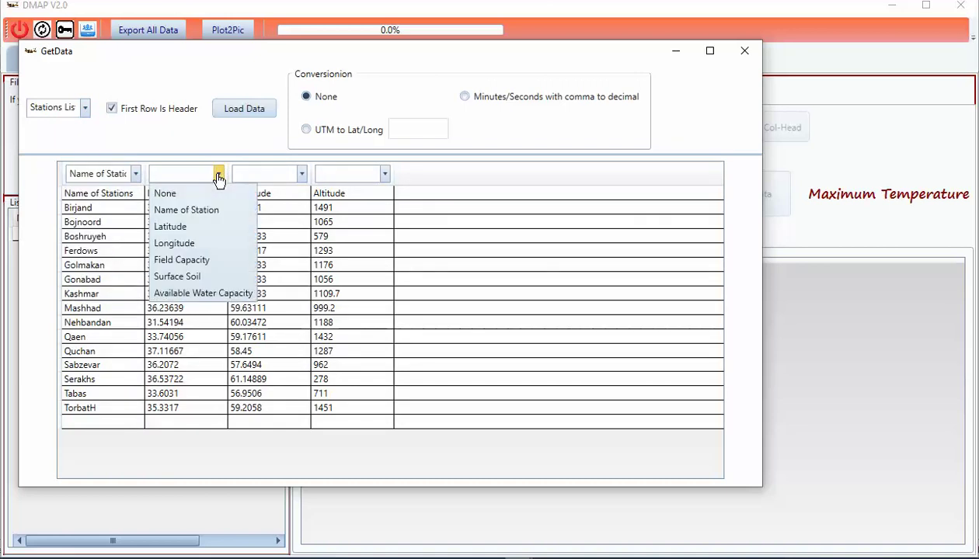
{"action": "left_click", "coordinate": [189, 227]}
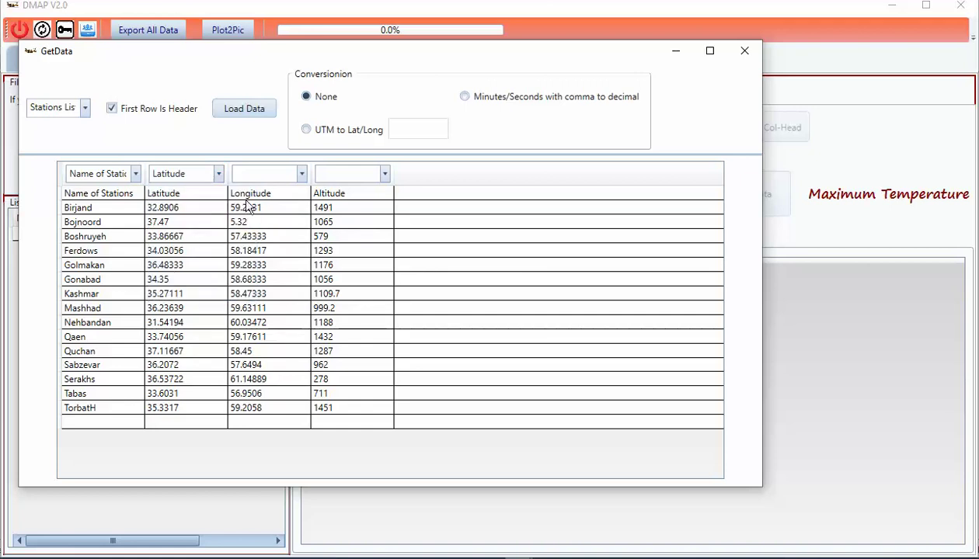
{"action": "left_click", "coordinate": [302, 174]}
{"action": "left_click", "coordinate": [269, 237]}
{"action": "left_click", "coordinate": [249, 108]}
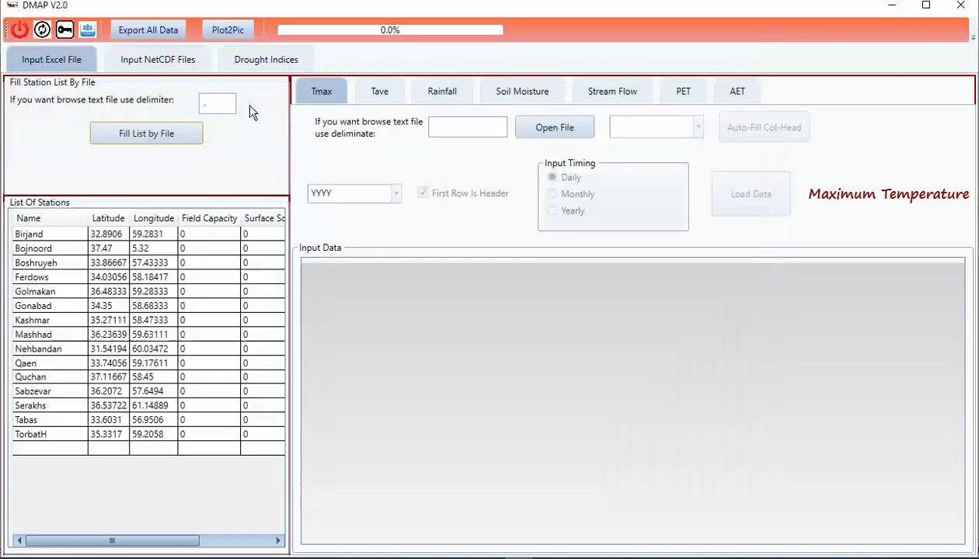
{"action": "left_click", "coordinate": [151, 308]}
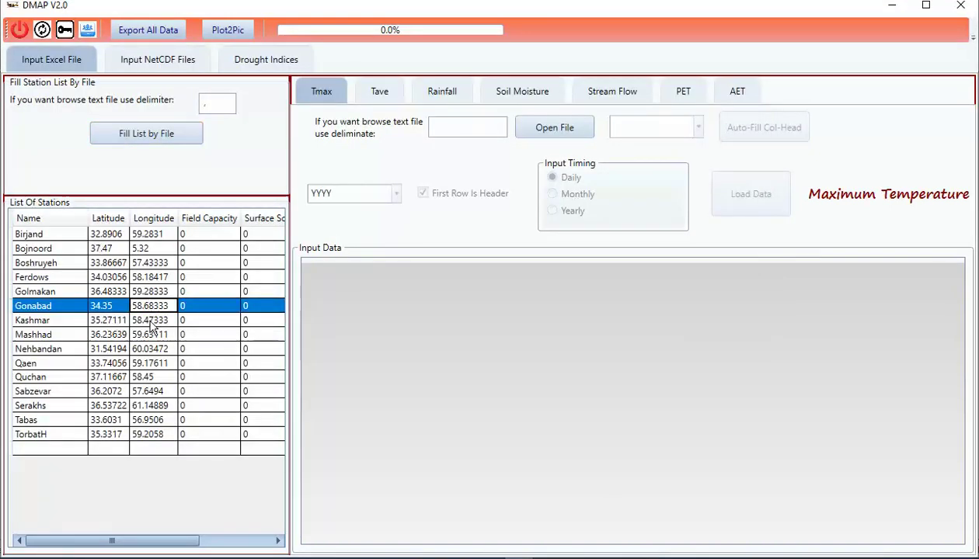
{"action": "left_click", "coordinate": [56, 305]}
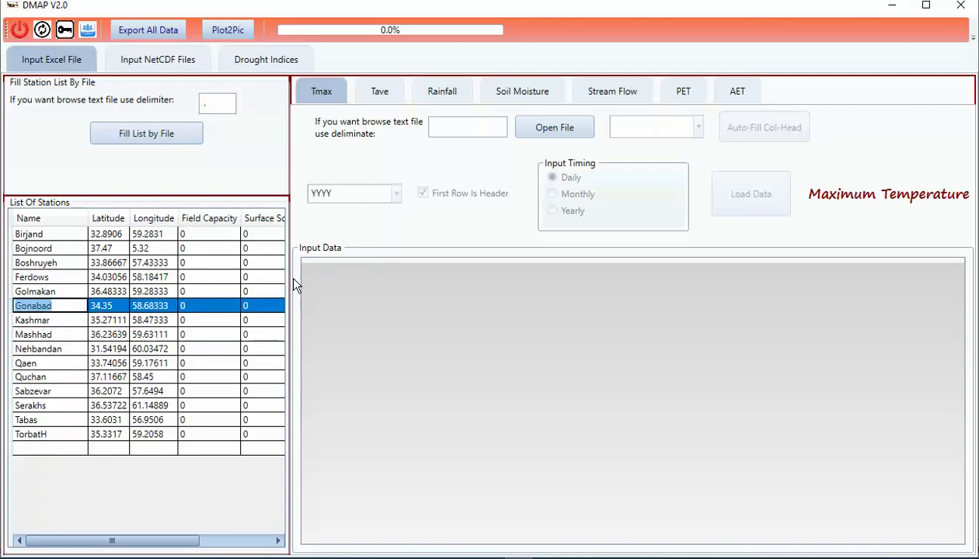
Open Khorasan-1989-2019.xlsx as the rainfall input file and choose its Rainfall sheet.
{"action": "left_click", "coordinate": [438, 95]}
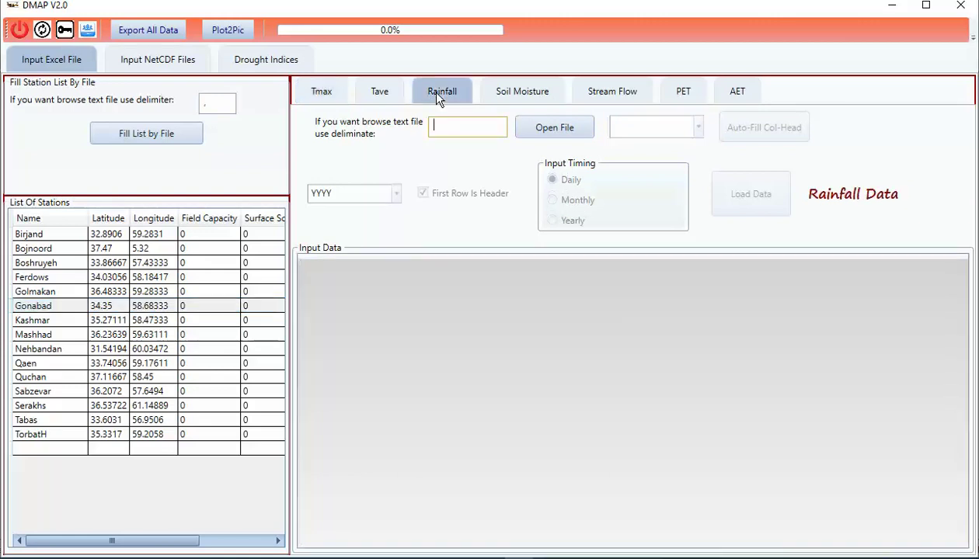
{"action": "left_click", "coordinate": [556, 133]}
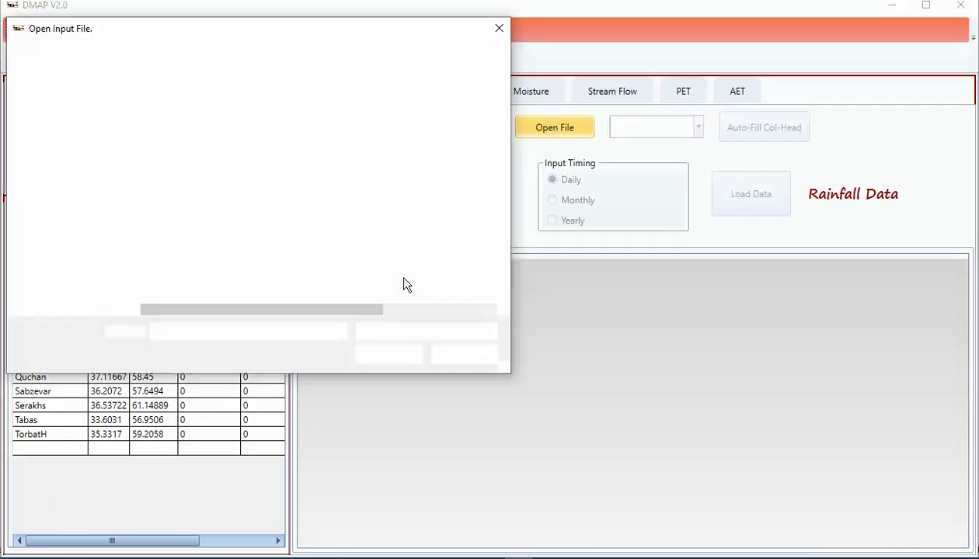
{"action": "double_click", "coordinate": [242, 235]}
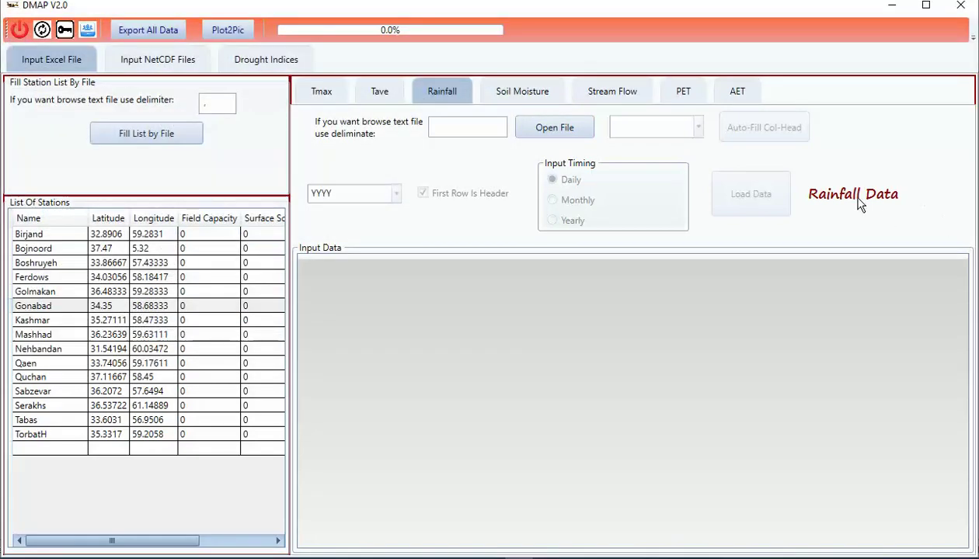
{"action": "left_click", "coordinate": [698, 129]}
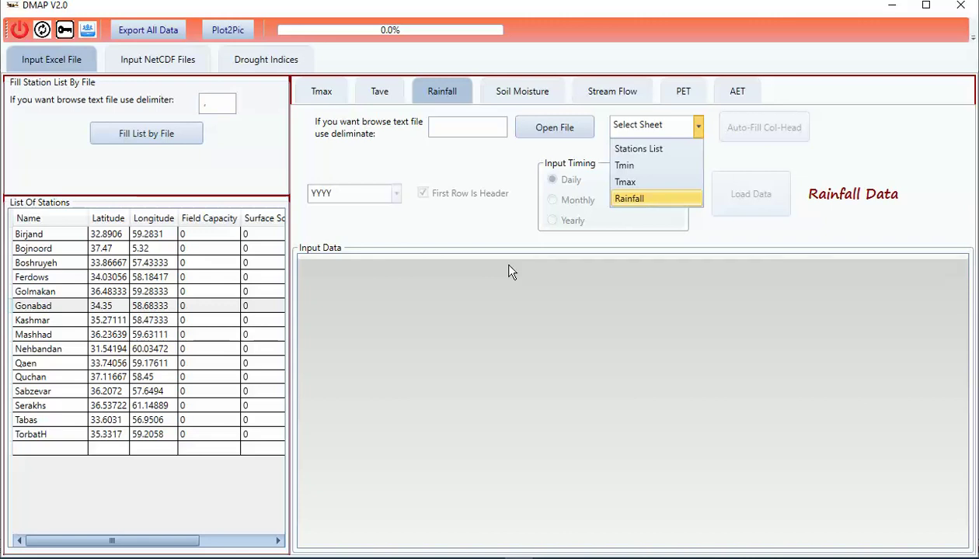
Auto-fill the rainfall column heads with the station names and assign the Year column to Date.
{"action": "left_click", "coordinate": [777, 129]}
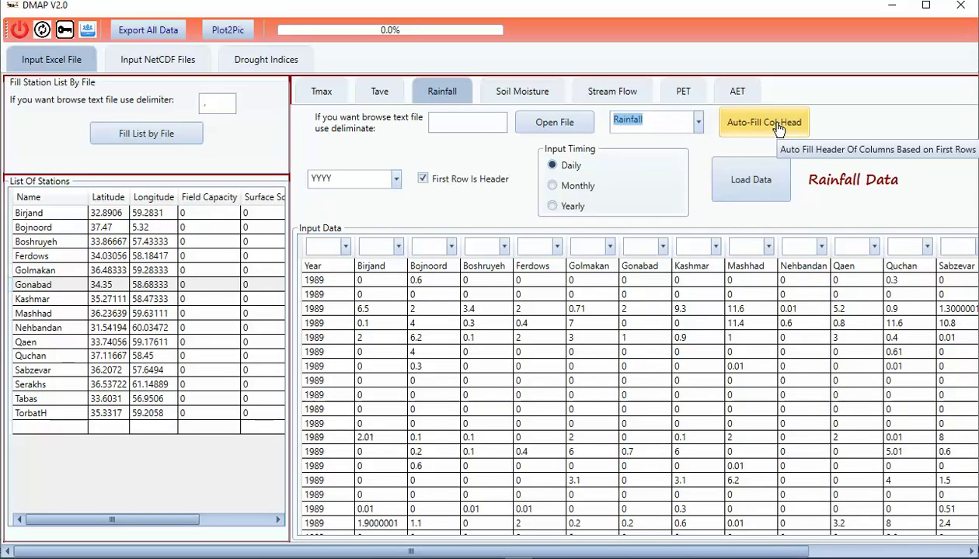
{"action": "left_click", "coordinate": [777, 124]}
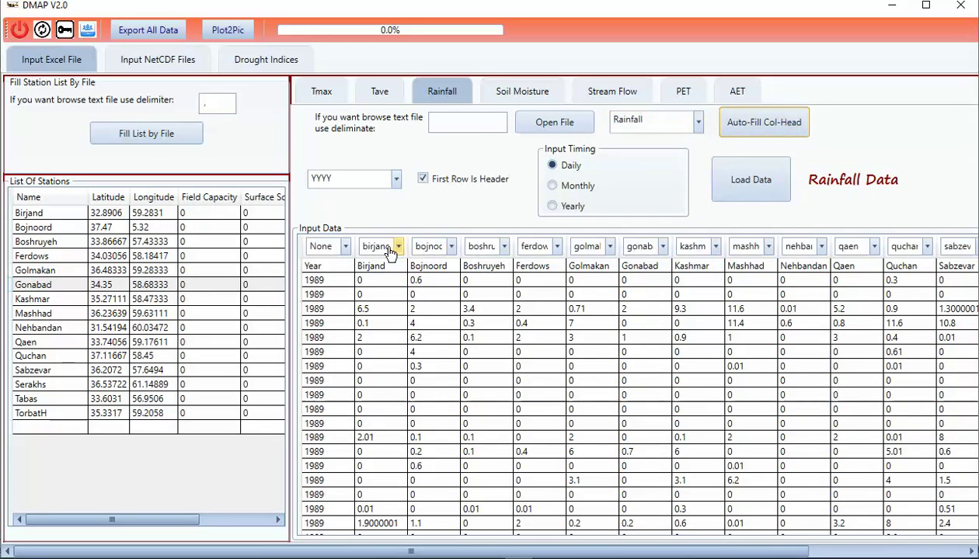
{"action": "left_click", "coordinate": [345, 246]}
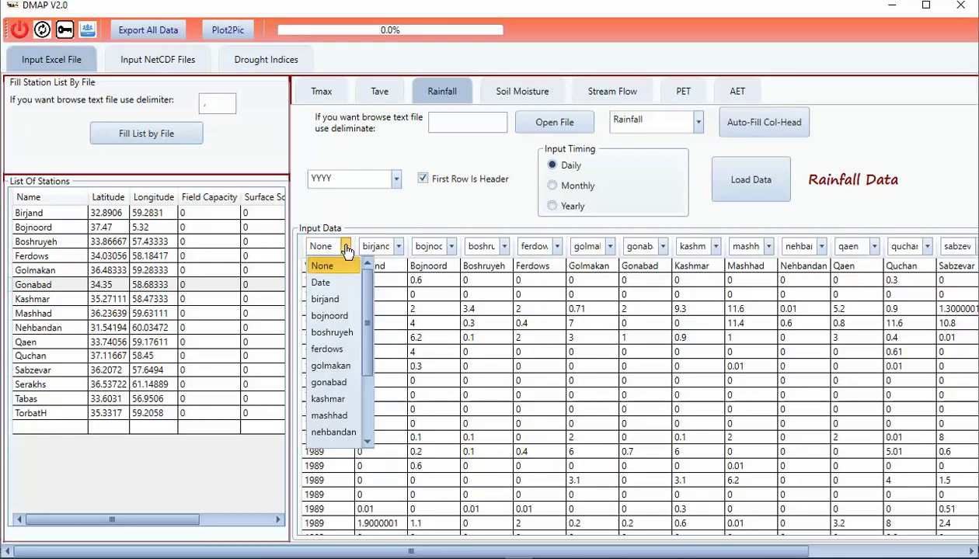
{"action": "left_click", "coordinate": [323, 283]}
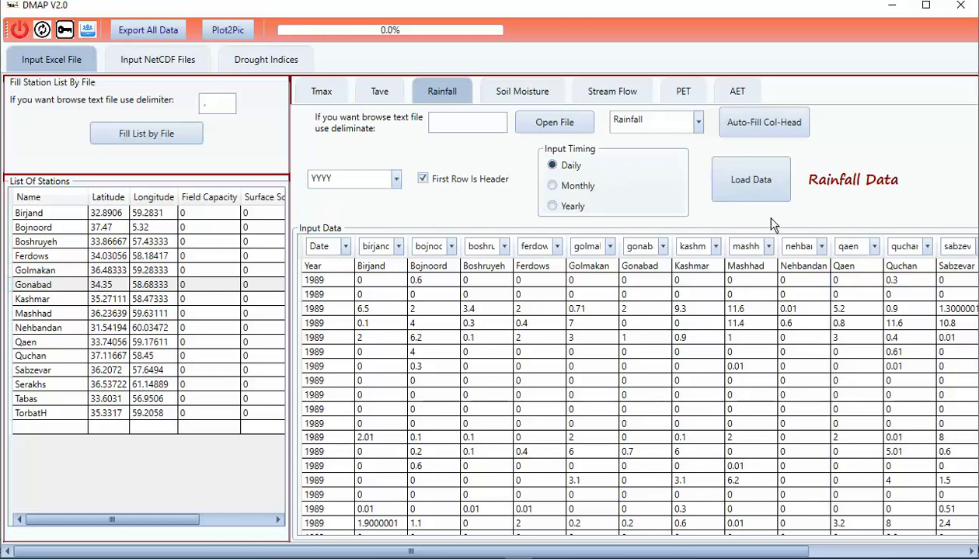
Load the daily rainfall data, filling all blank or bad cells by the mean.
{"action": "left_click", "coordinate": [752, 189]}
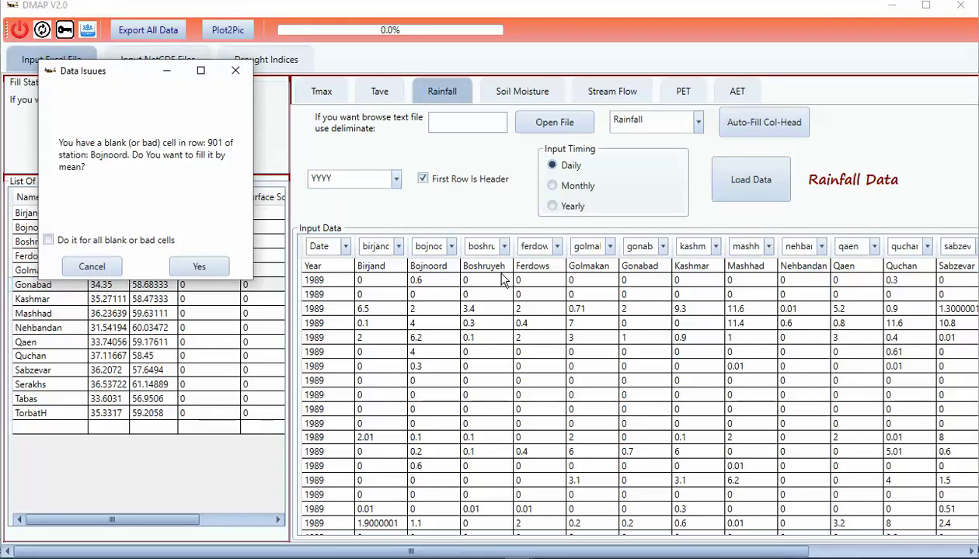
{"action": "left_click_drag", "start_coordinate": [501, 279], "coordinate": [475, 210]}
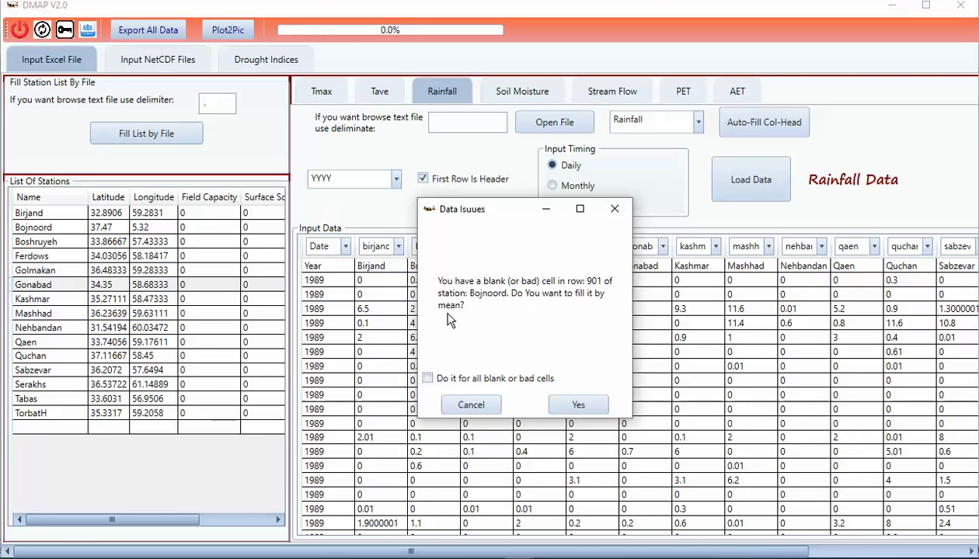
{"action": "left_click", "coordinate": [428, 379]}
{"action": "left_click", "coordinate": [578, 405]}
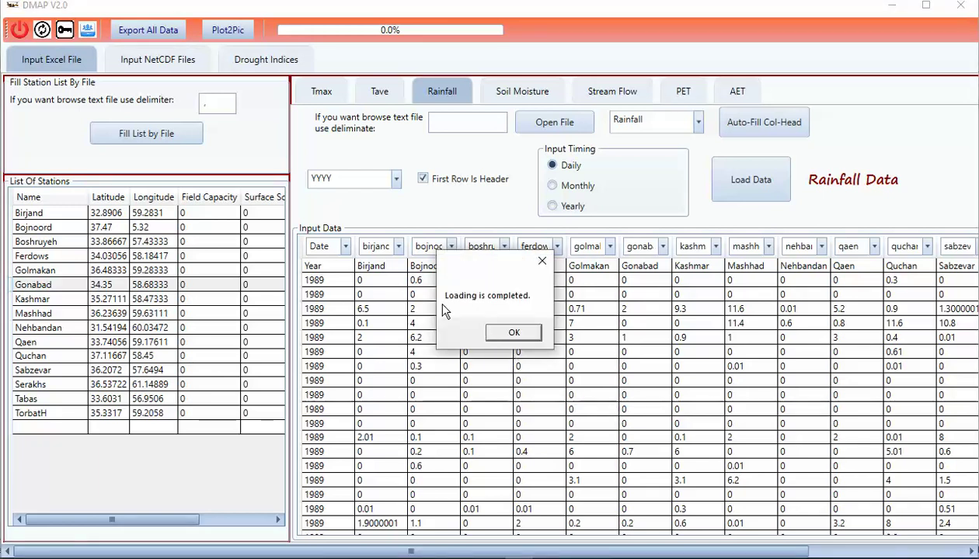
{"action": "left_click", "coordinate": [509, 334]}
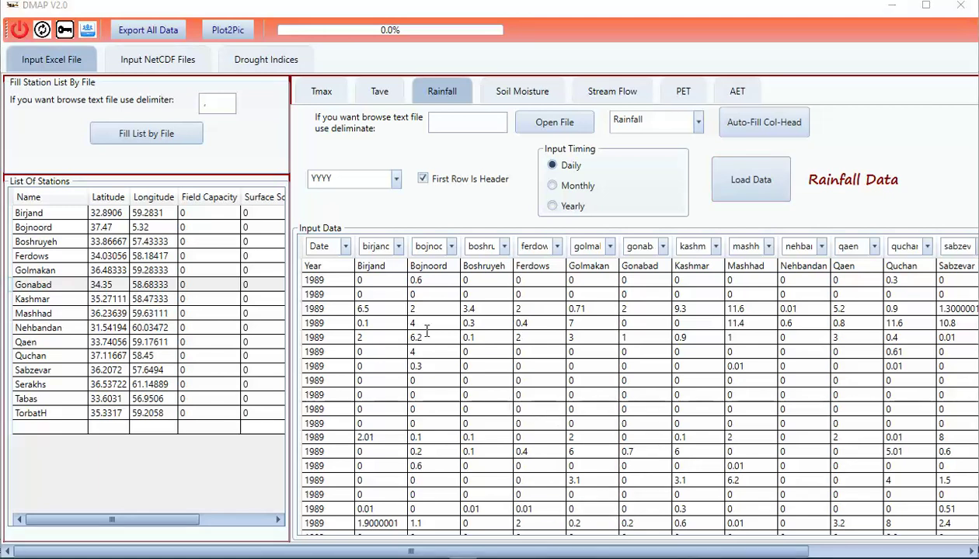
Switch to Notepad++ and correct "Drought Index" to "Drought Indices" in the tab name of instruction 3.
{"action": "key", "text": "alt+Tab"}
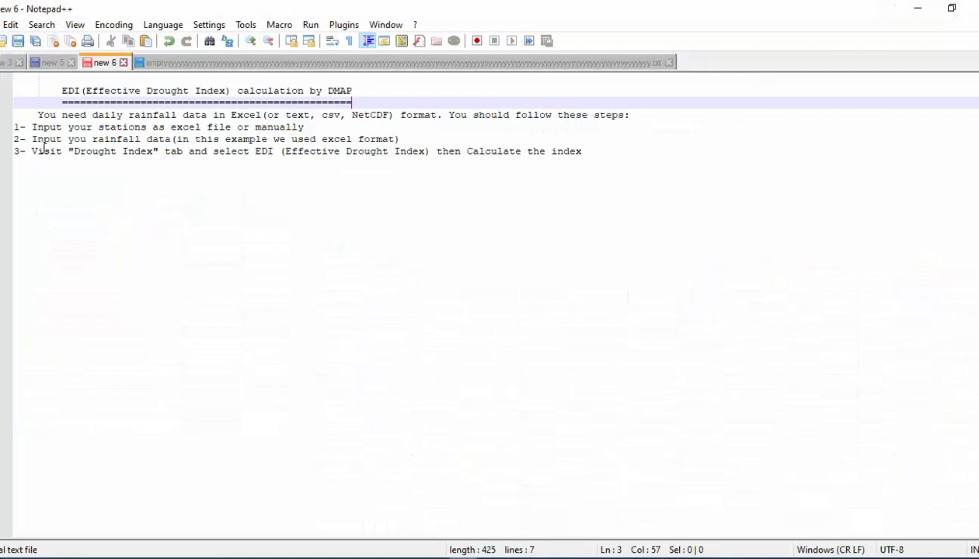
{"action": "left_click", "coordinate": [153, 151]}
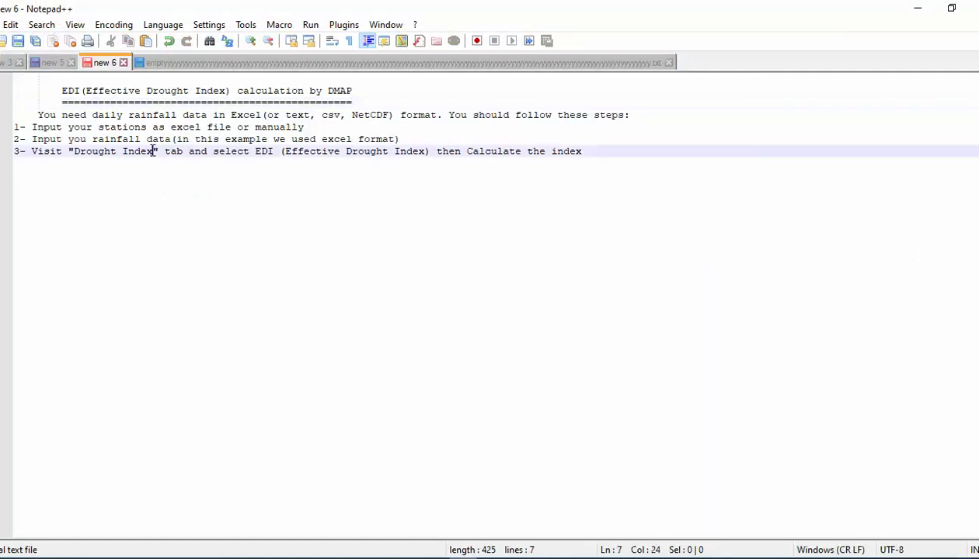
{"action": "key", "text": "BackSpace"}
{"action": "key", "text": "BackSpace"}
{"action": "type", "text": "ices"}
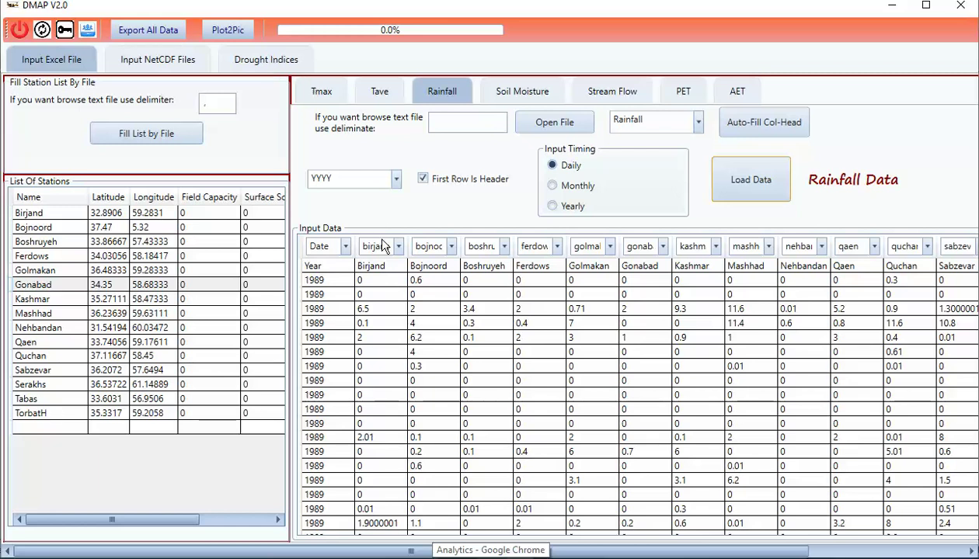
In DMAP, calculate the EDI drought index at monthly frequency for 1989 to 2018 and send it to the output table.
{"action": "left_click", "coordinate": [266, 62]}
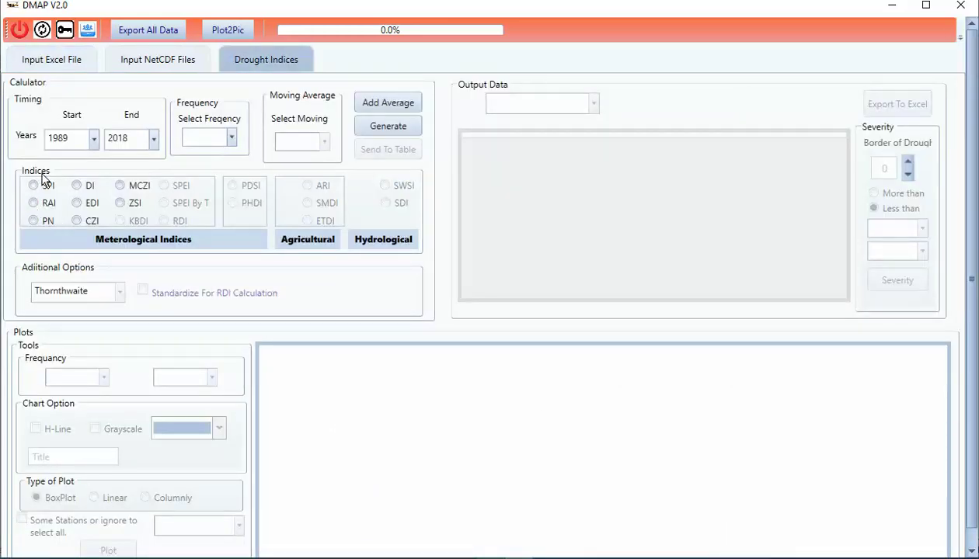
{"action": "left_click", "coordinate": [77, 204]}
{"action": "left_click", "coordinate": [231, 140]}
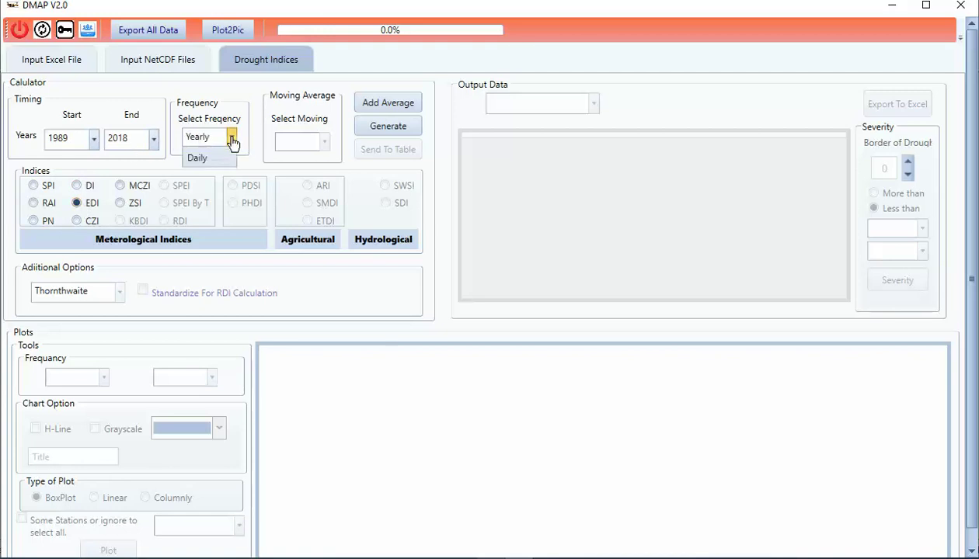
{"action": "left_click", "coordinate": [216, 191]}
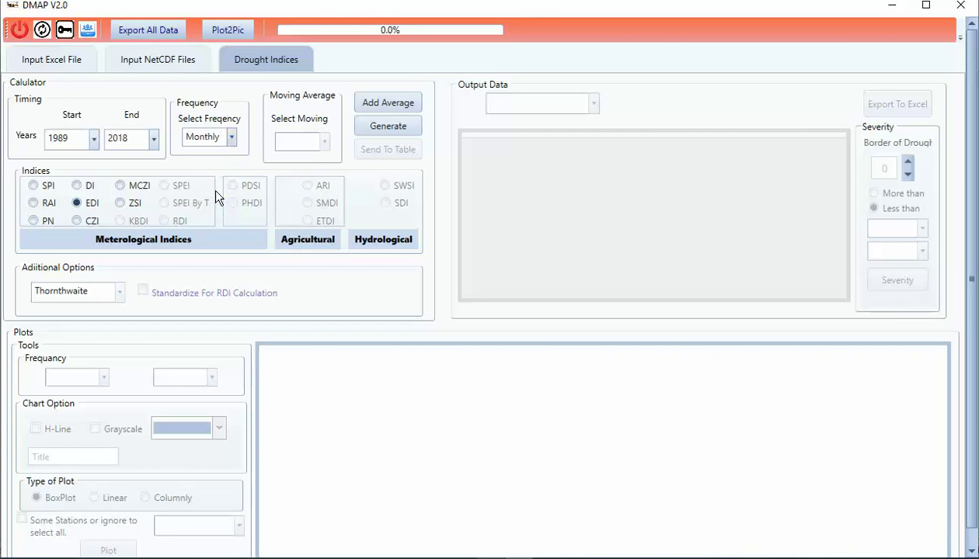
{"action": "left_click", "coordinate": [371, 132]}
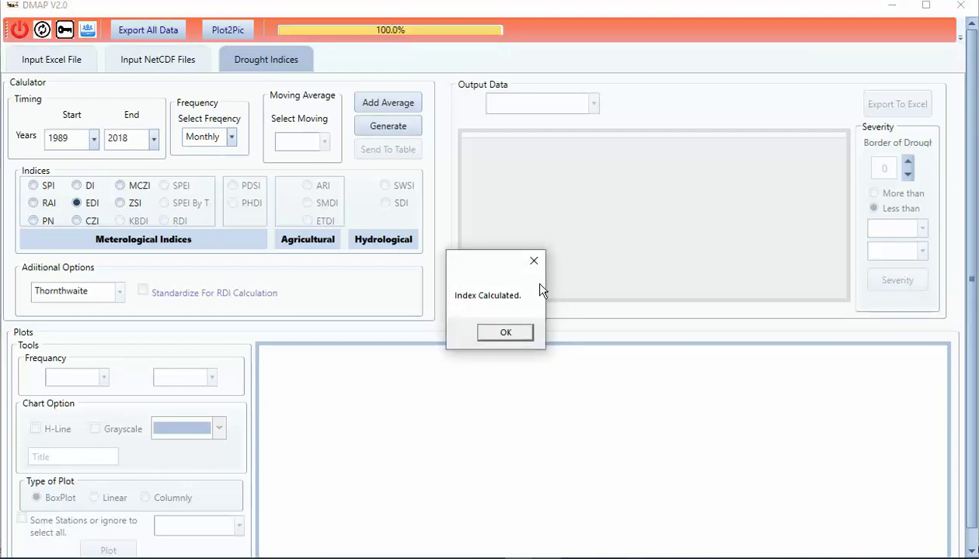
{"action": "left_click", "coordinate": [505, 334]}
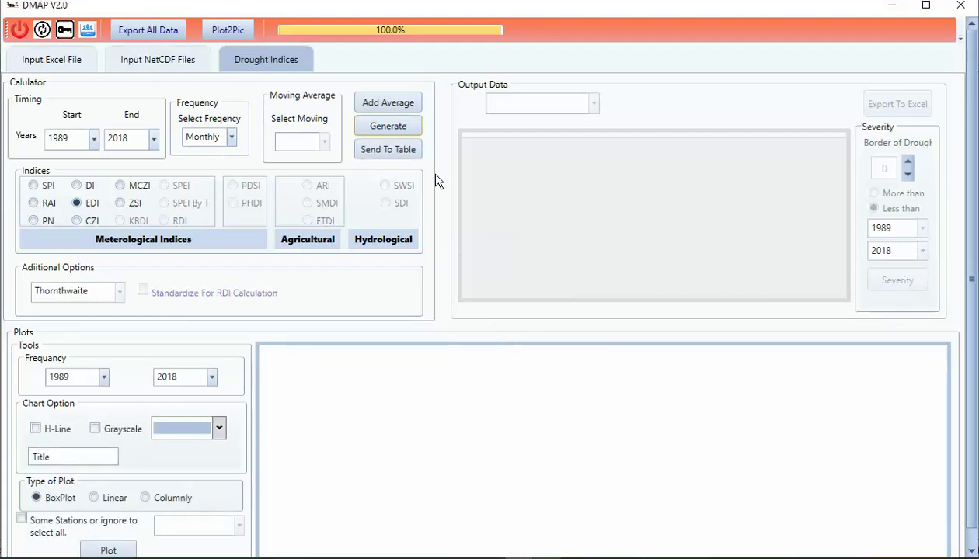
{"action": "left_click", "coordinate": [391, 155]}
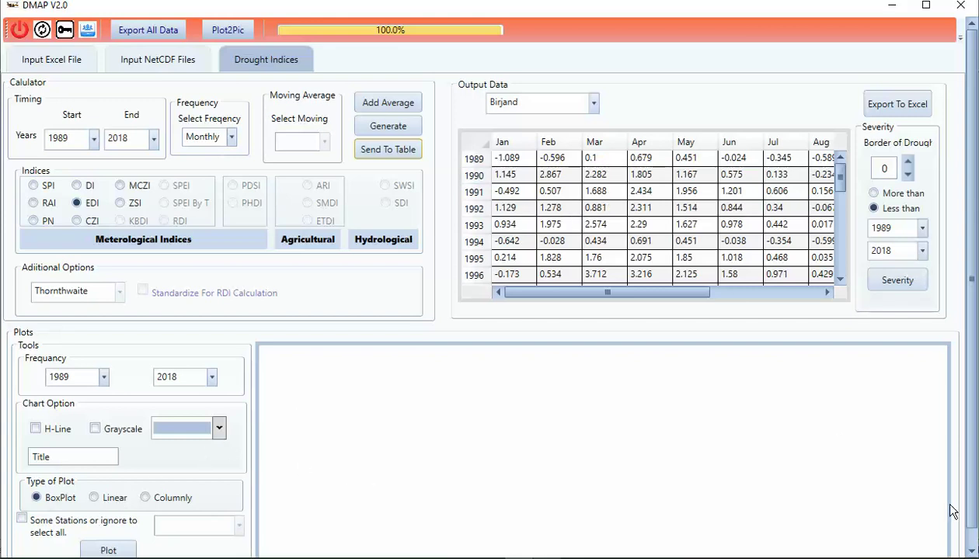
Plot the 1989 to 2018 EDI values of all stations as box plots with a light red fill and a horizontal line.
{"action": "left_click", "coordinate": [974, 550]}
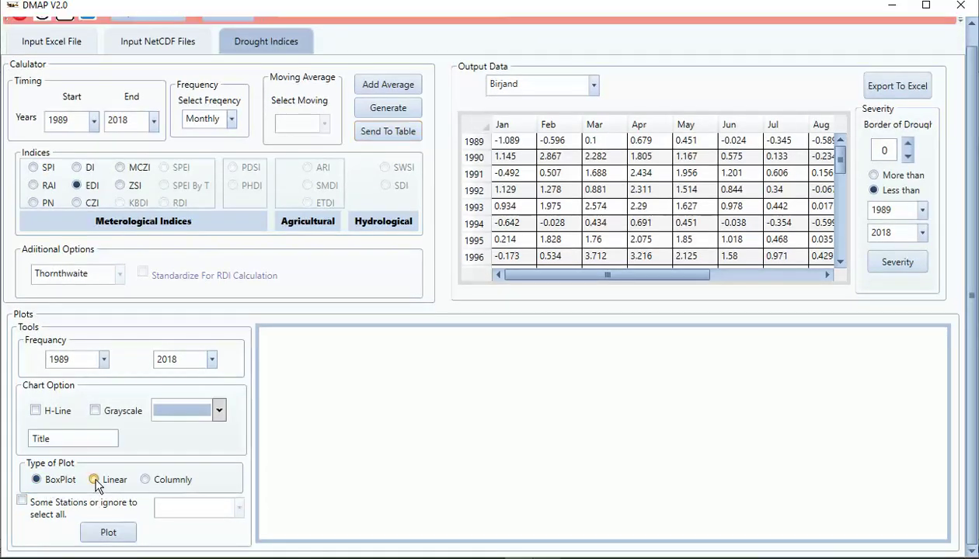
{"action": "left_click", "coordinate": [95, 481]}
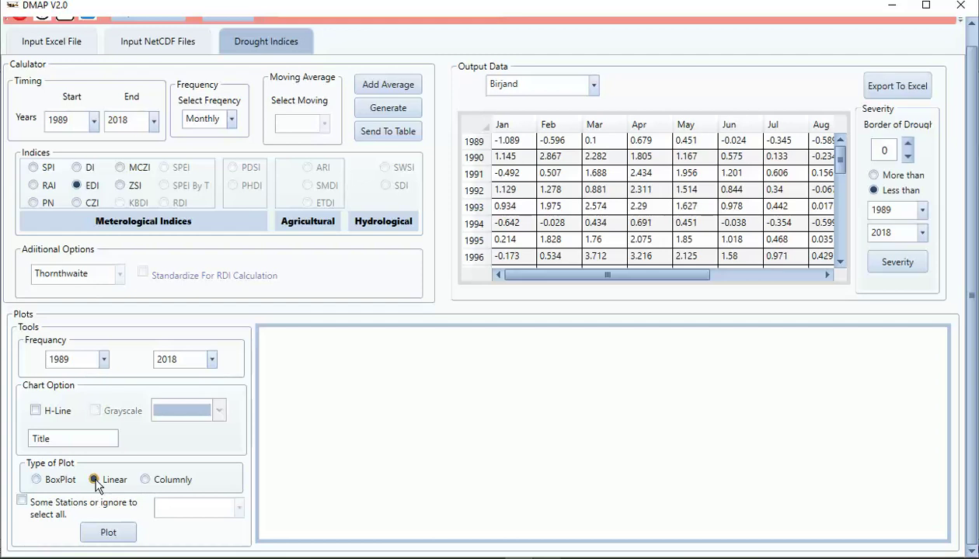
{"action": "left_click", "coordinate": [51, 482]}
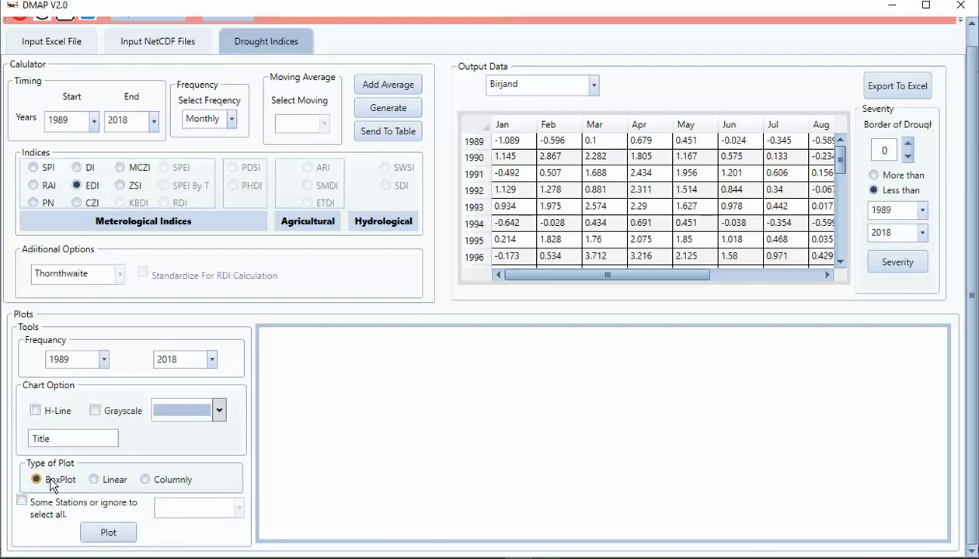
{"action": "left_click", "coordinate": [219, 412]}
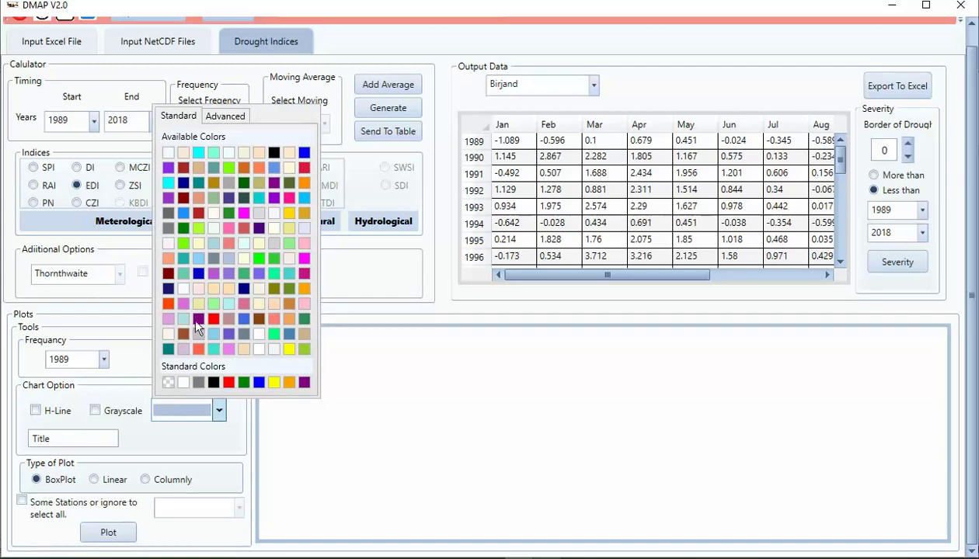
{"action": "left_click", "coordinate": [228, 244]}
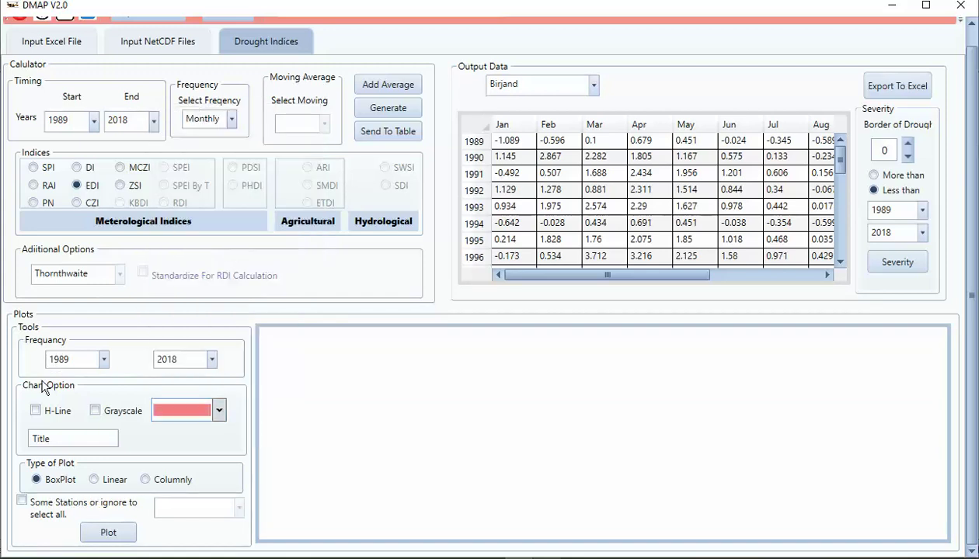
{"action": "left_click", "coordinate": [35, 412]}
{"action": "left_click", "coordinate": [108, 534]}
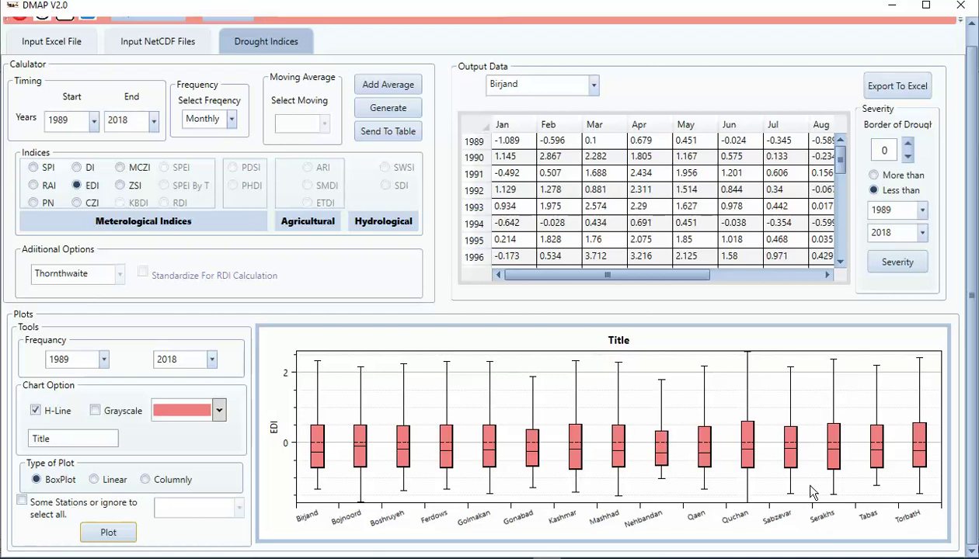
Limit the box plot to the stations Birjand, Bojnoord, Boshruyeh and Ferdows and redraw it.
{"action": "left_click", "coordinate": [22, 502]}
{"action": "left_click", "coordinate": [240, 508]}
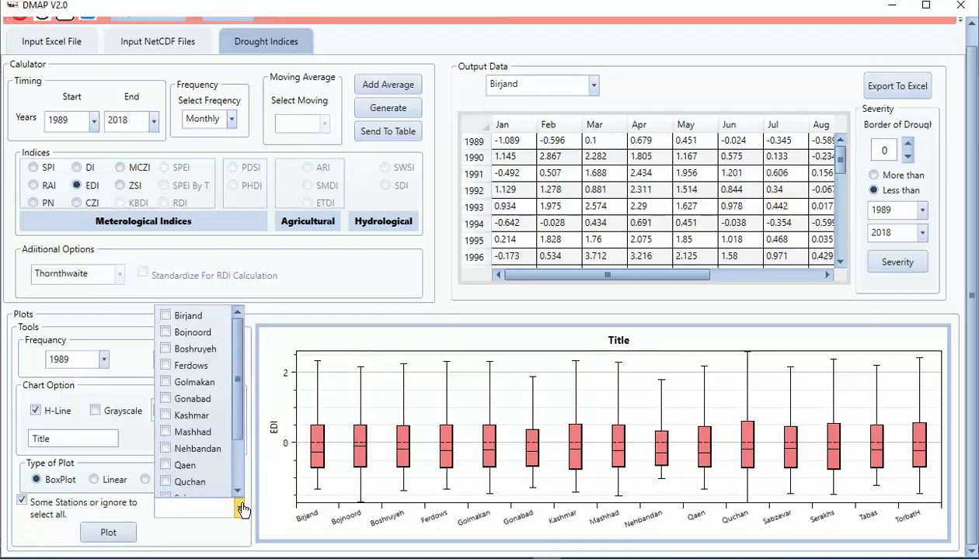
{"action": "scroll", "coordinate": [202, 404], "scroll_direction": "down", "scroll_amount": 1}
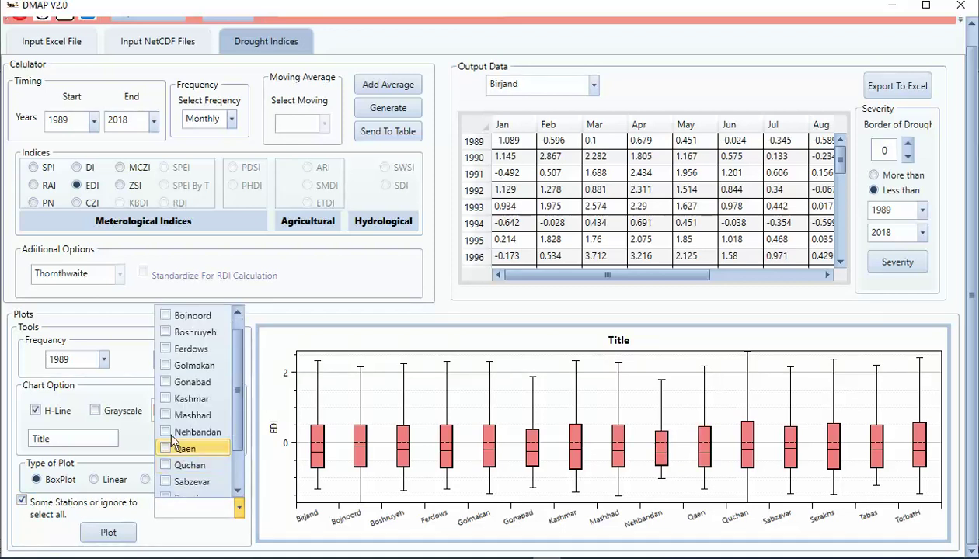
{"action": "left_click", "coordinate": [238, 312]}
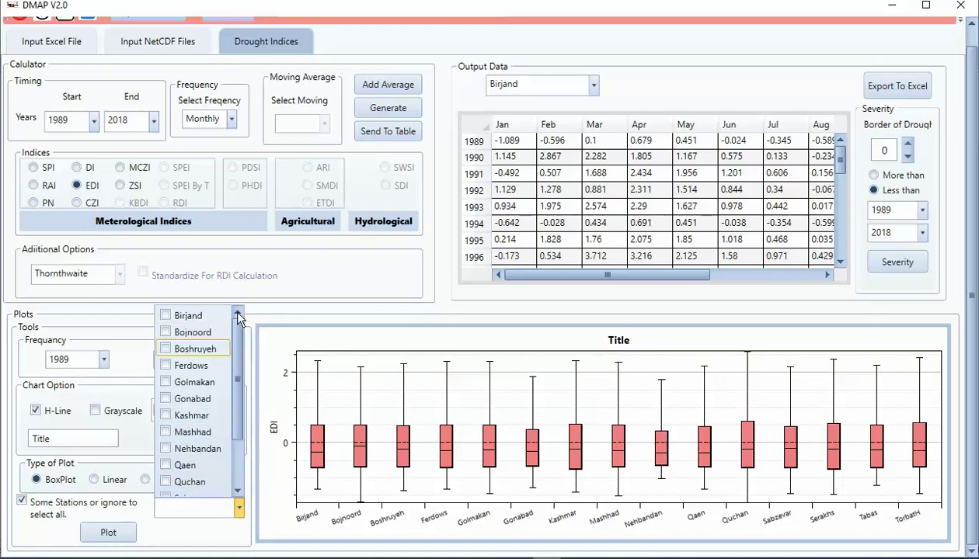
{"action": "left_click", "coordinate": [166, 318]}
{"action": "left_click", "coordinate": [166, 333]}
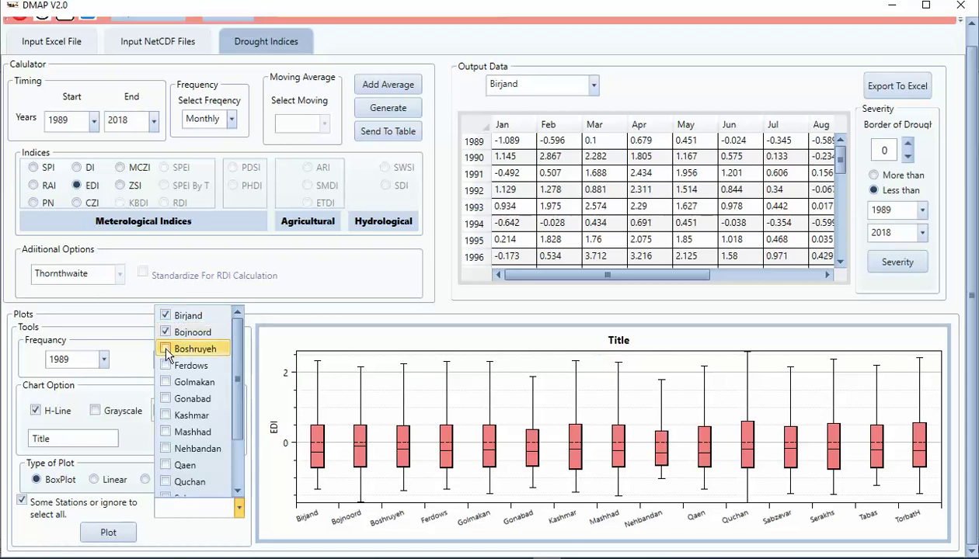
{"action": "left_click", "coordinate": [166, 350]}
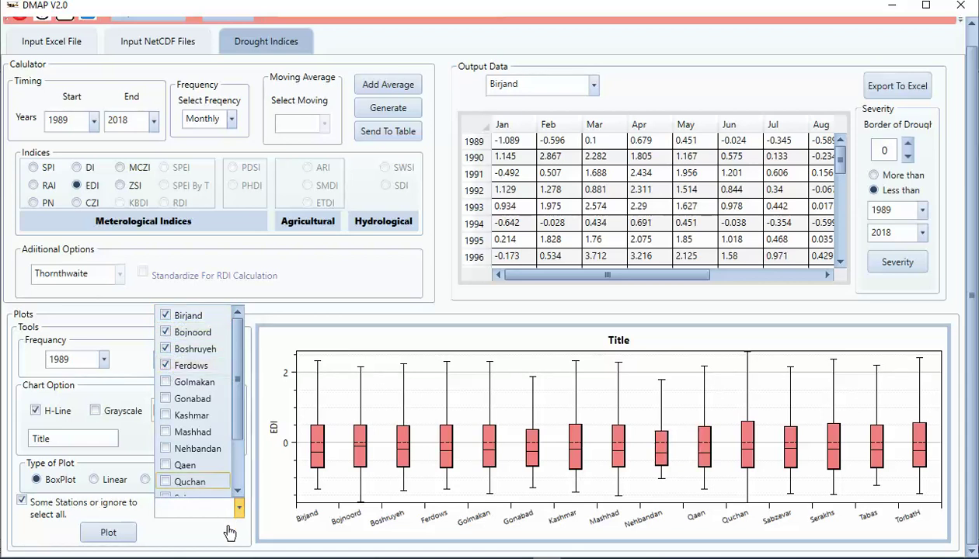
{"action": "left_click", "coordinate": [184, 532]}
{"action": "left_click", "coordinate": [109, 534]}
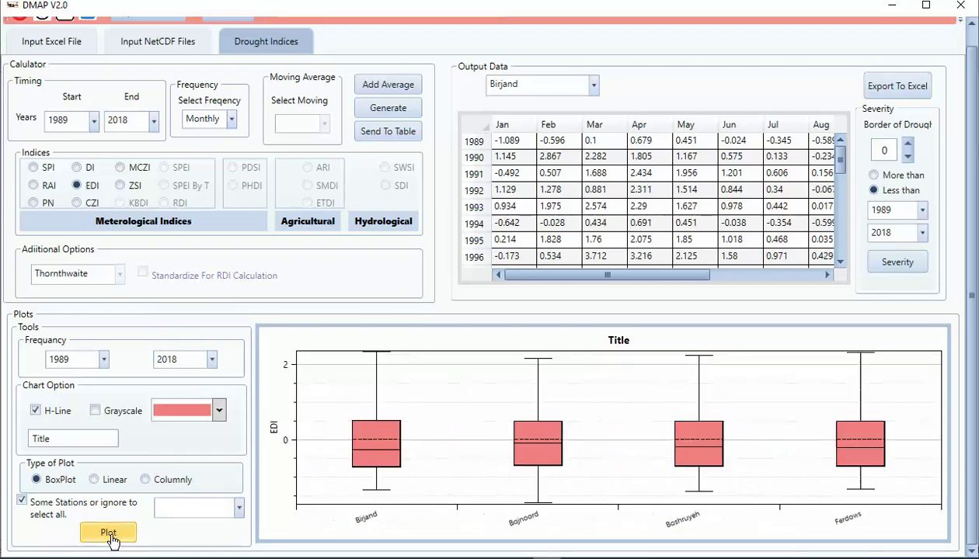
Redraw the box plot for all stations, and produce a linear EDI plot of only Birjand, Bojnoord, Boshruyeh and Ferdows.
{"action": "left_click", "coordinate": [21, 501]}
{"action": "left_click", "coordinate": [108, 535]}
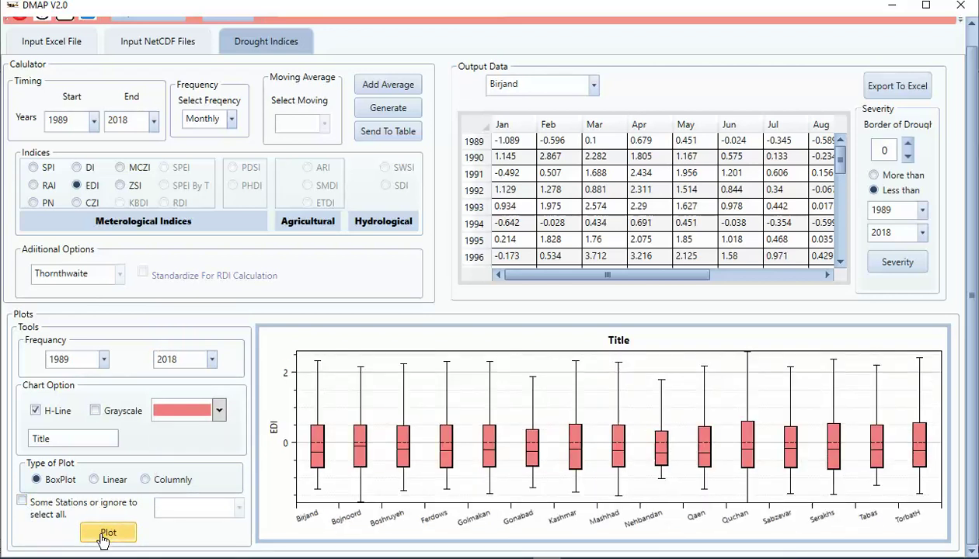
{"action": "left_click", "coordinate": [113, 481]}
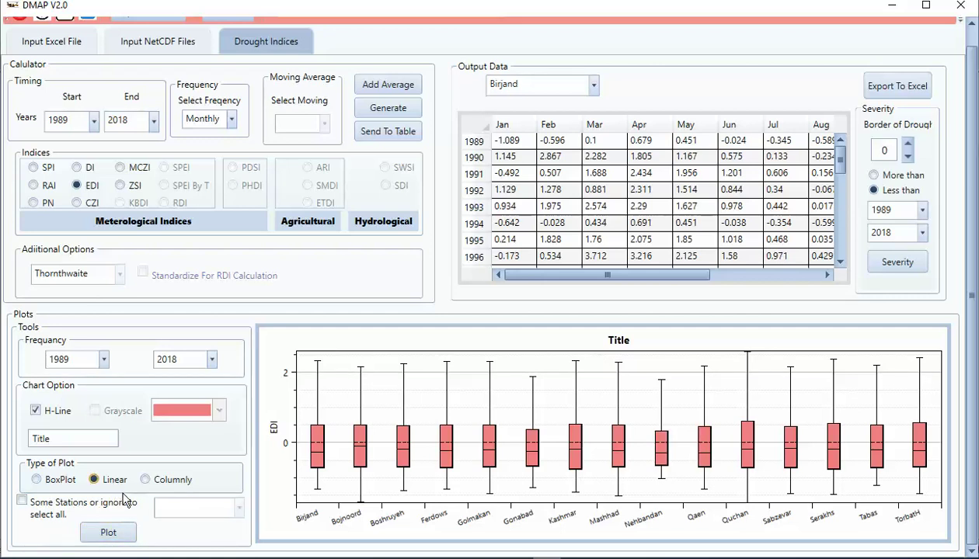
{"action": "left_click", "coordinate": [67, 510]}
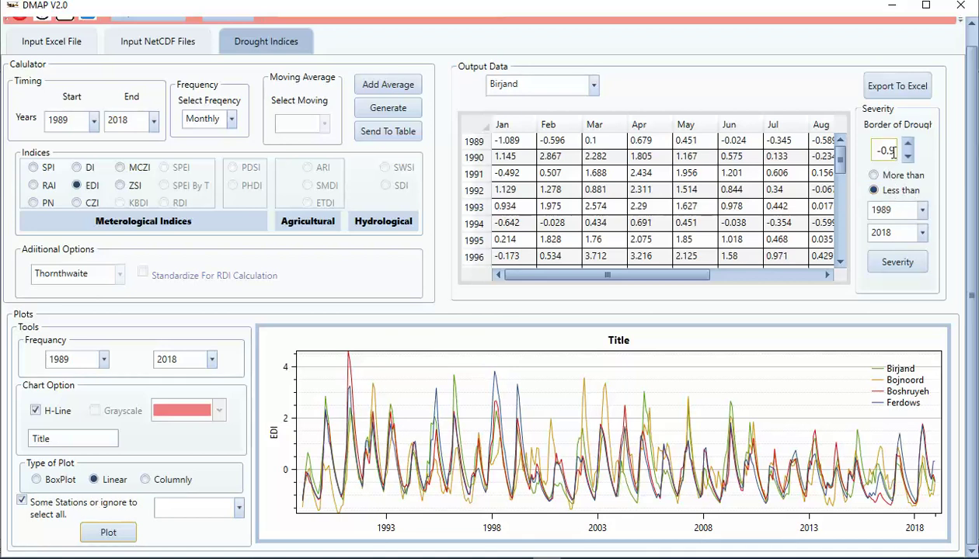
Generate Birjand's drought severity table and chart for EDI less than -0.9 from 1989 to 2018, and return to the drought indices.
{"action": "left_click", "coordinate": [893, 270]}
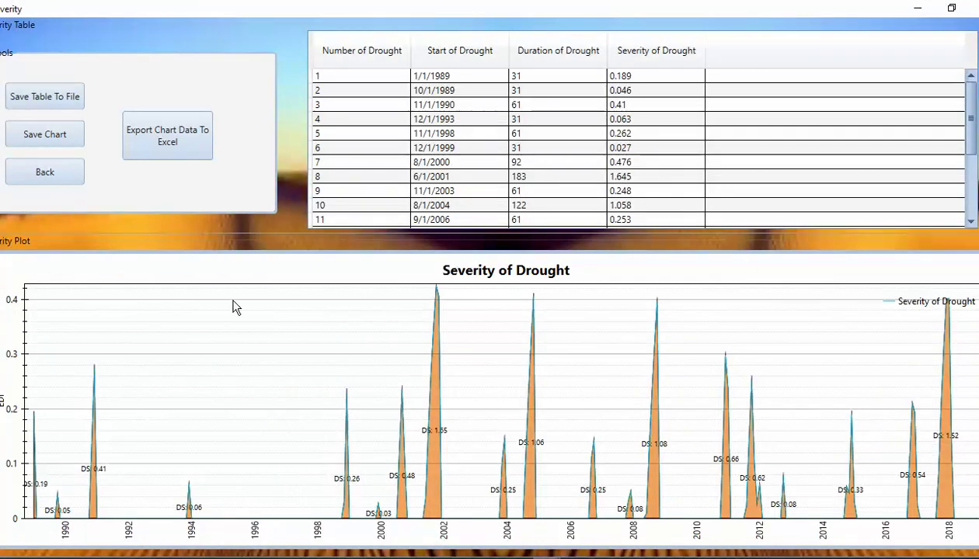
{"action": "left_click", "coordinate": [44, 172]}
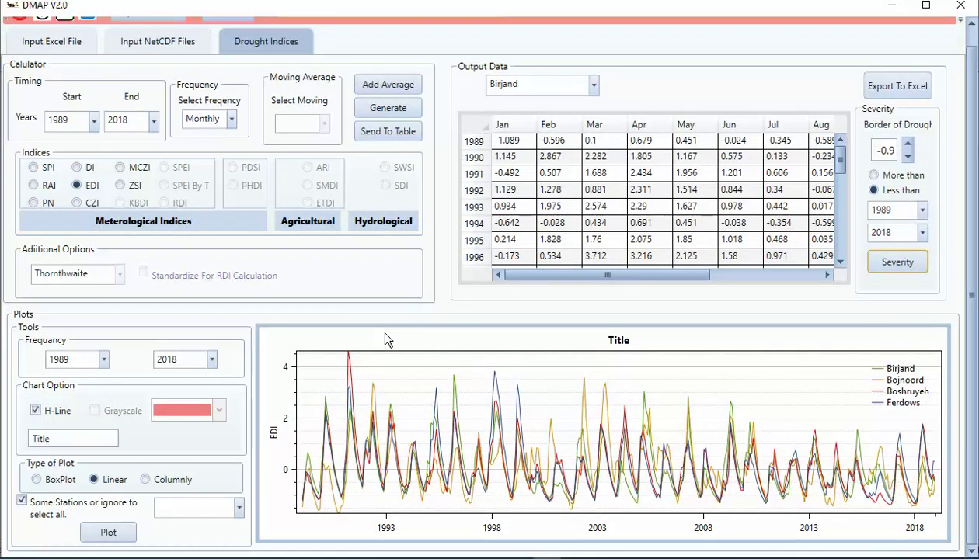